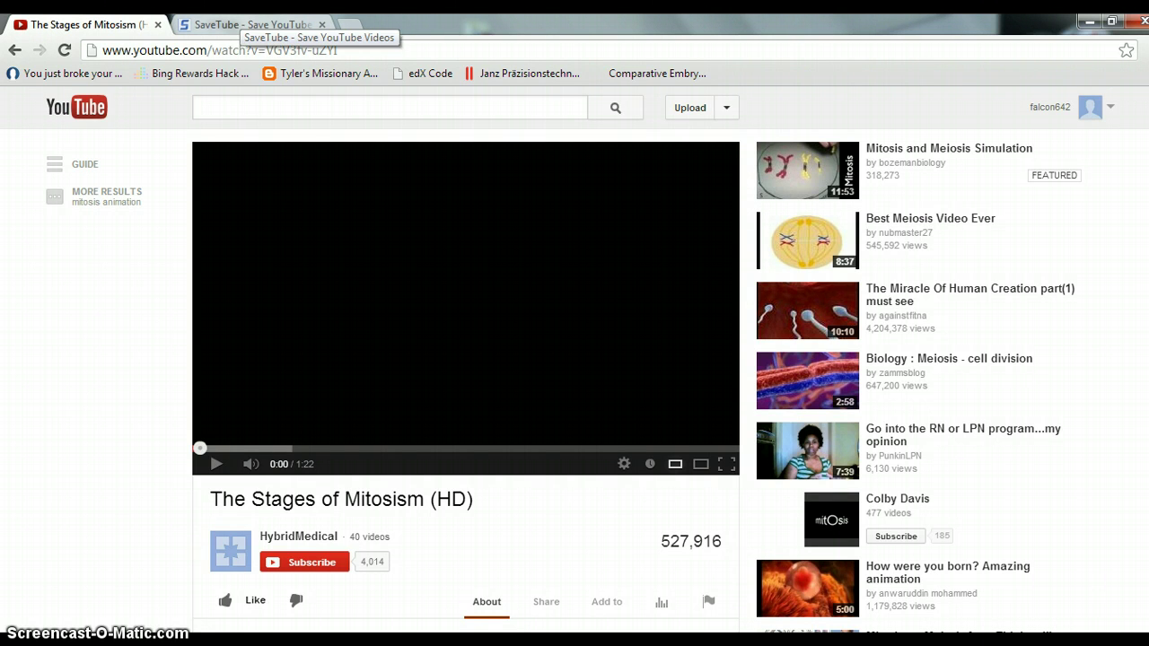
Check the SaveTube page, then return to the YouTube video "The Stages of Mitosism (HD)" and play a few seconds of it.
{"action": "left_click", "coordinate": [241, 25]}
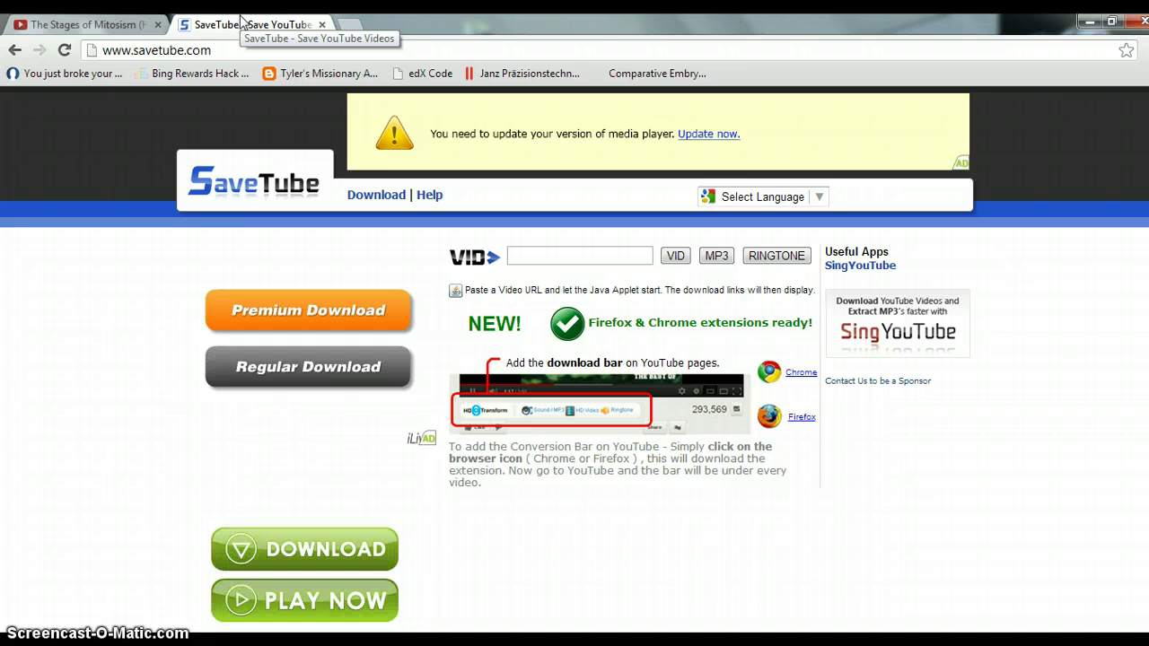
{"action": "left_click", "coordinate": [88, 24]}
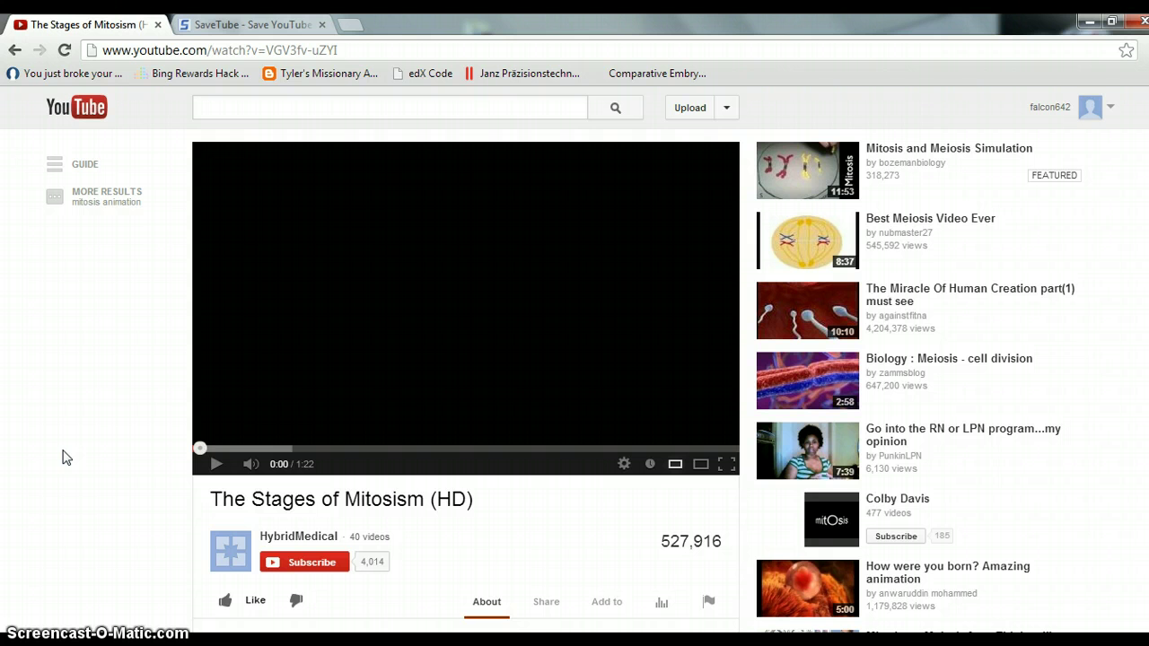
{"action": "left_click", "coordinate": [215, 464]}
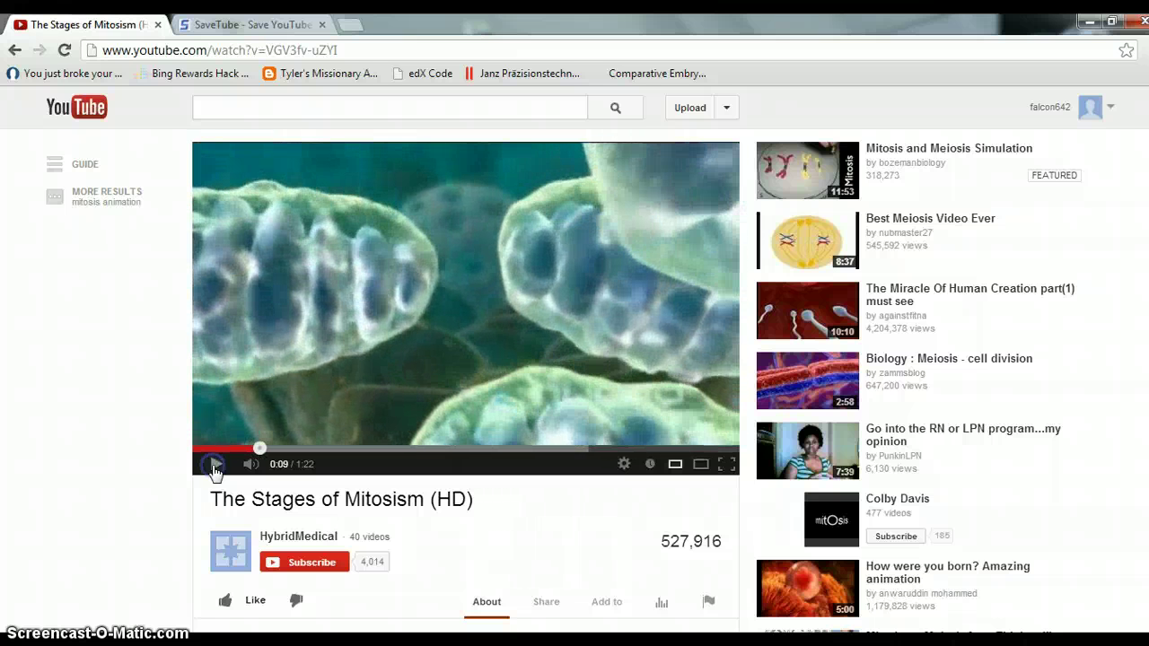
{"action": "left_click", "coordinate": [215, 464]}
Copy the full web address of the YouTube video "The Stages of Mitosism (HD)".
{"action": "left_click", "coordinate": [255, 50]}
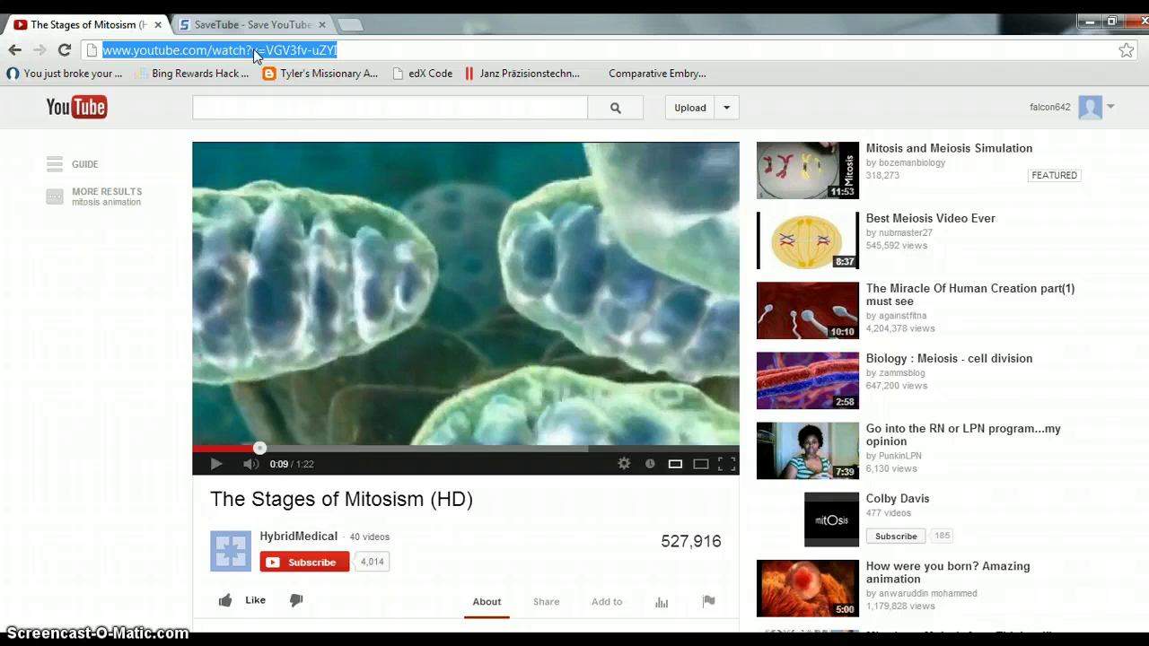
{"action": "right_click", "coordinate": [253, 48]}
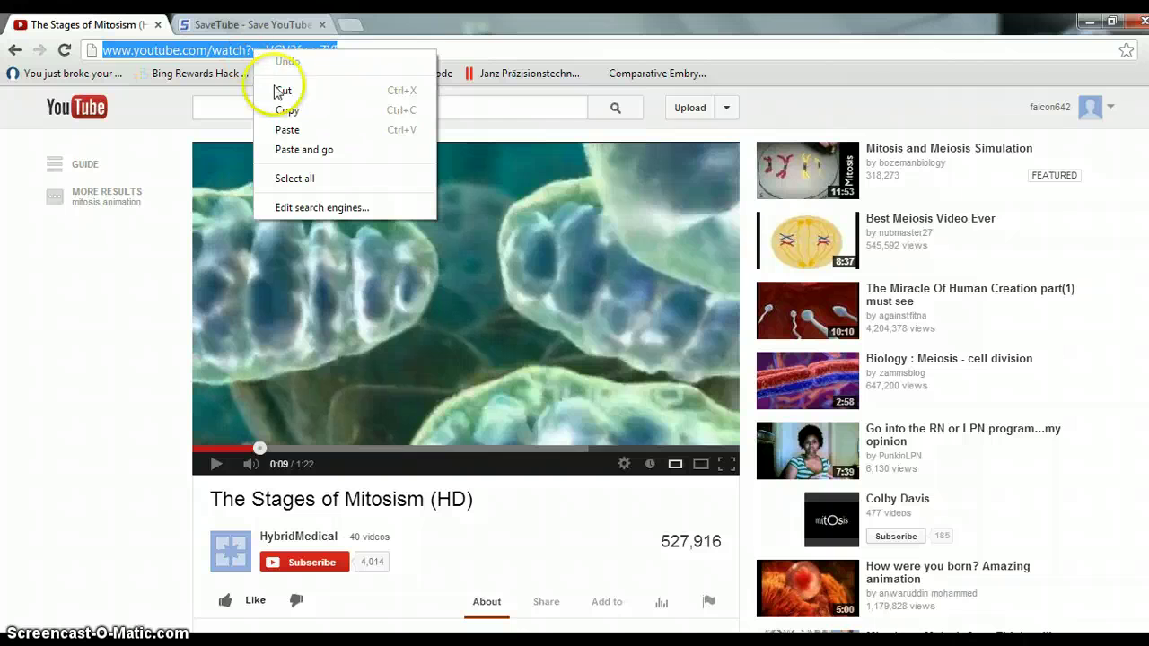
{"action": "left_click", "coordinate": [286, 110]}
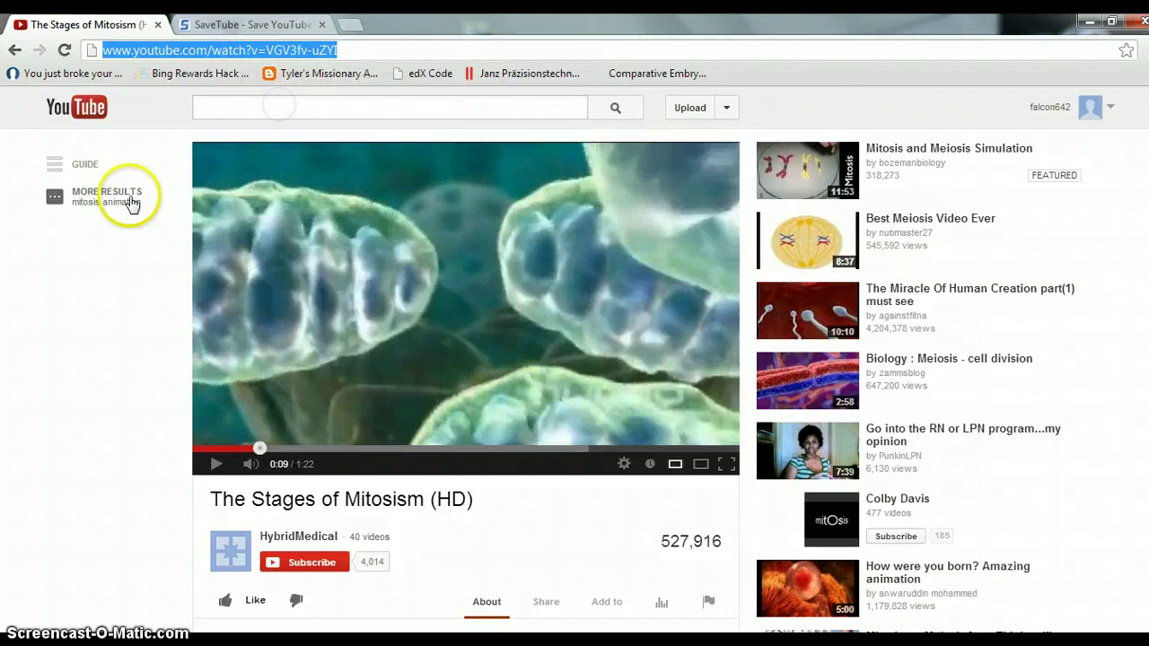
{"action": "left_click", "coordinate": [136, 240]}
{"action": "left_click", "coordinate": [238, 52]}
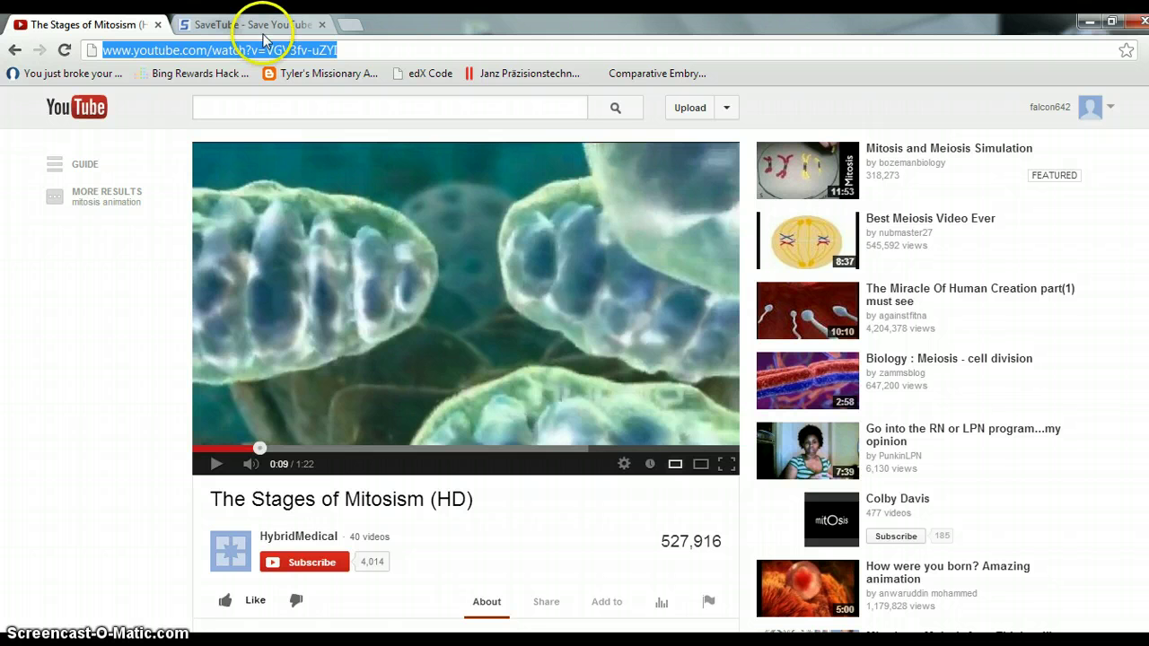
Paste the copied video address into SaveTube's URL field and submit it as a VID request.
{"action": "left_click", "coordinate": [271, 27]}
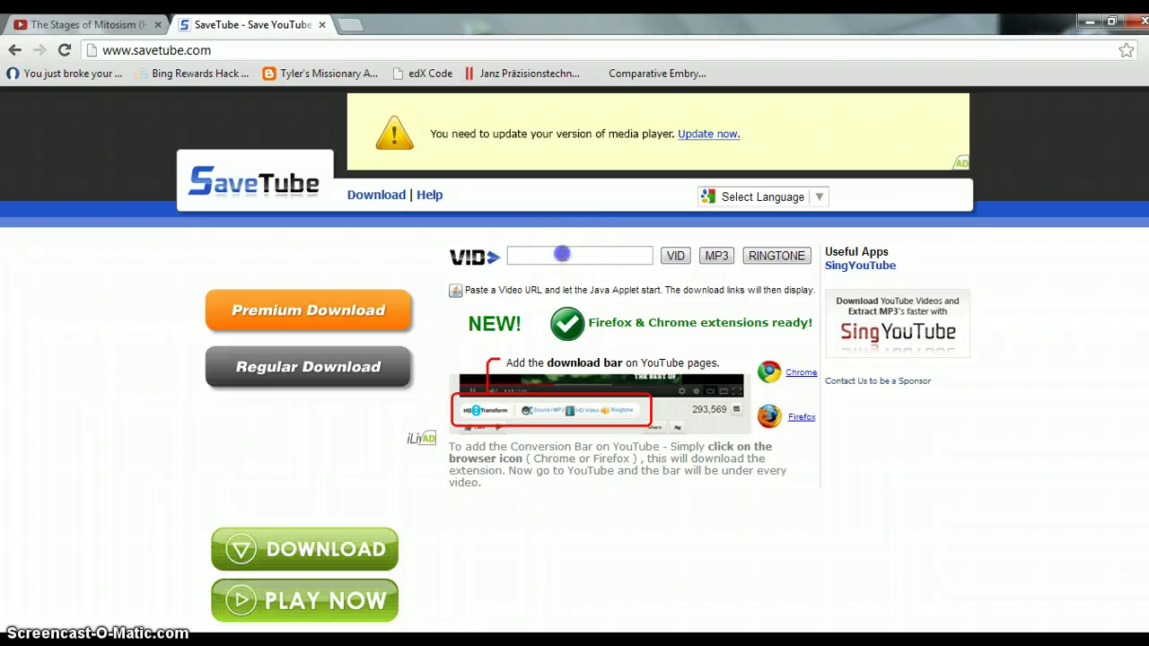
{"action": "left_click", "coordinate": [563, 254]}
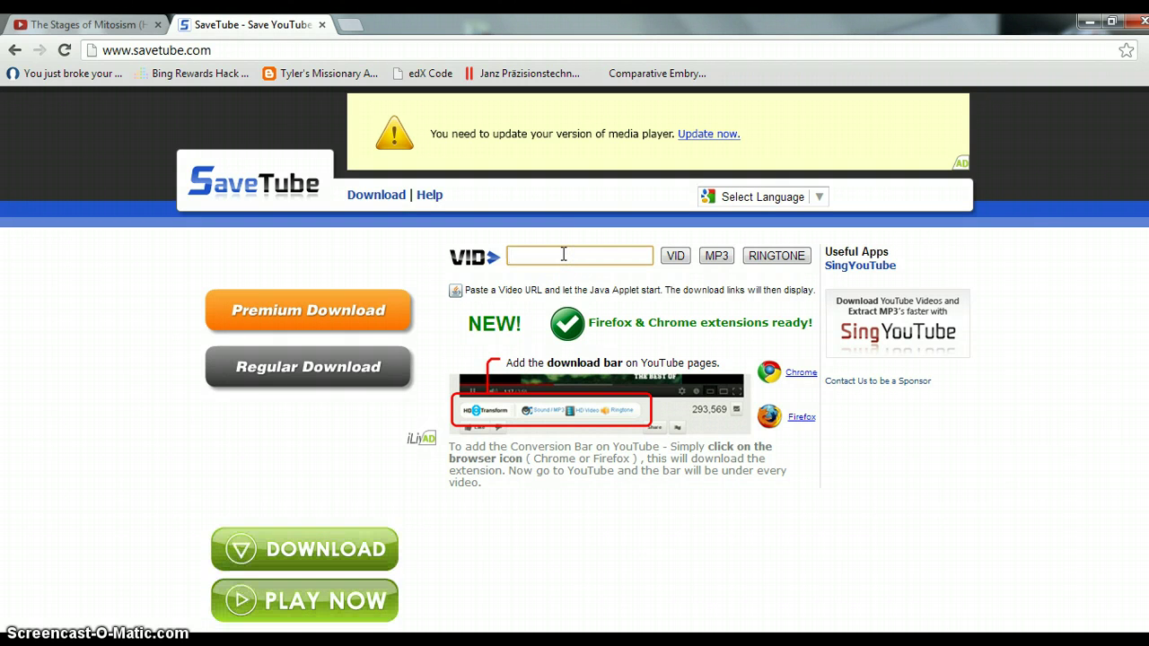
{"action": "key", "text": "ctrl+v"}
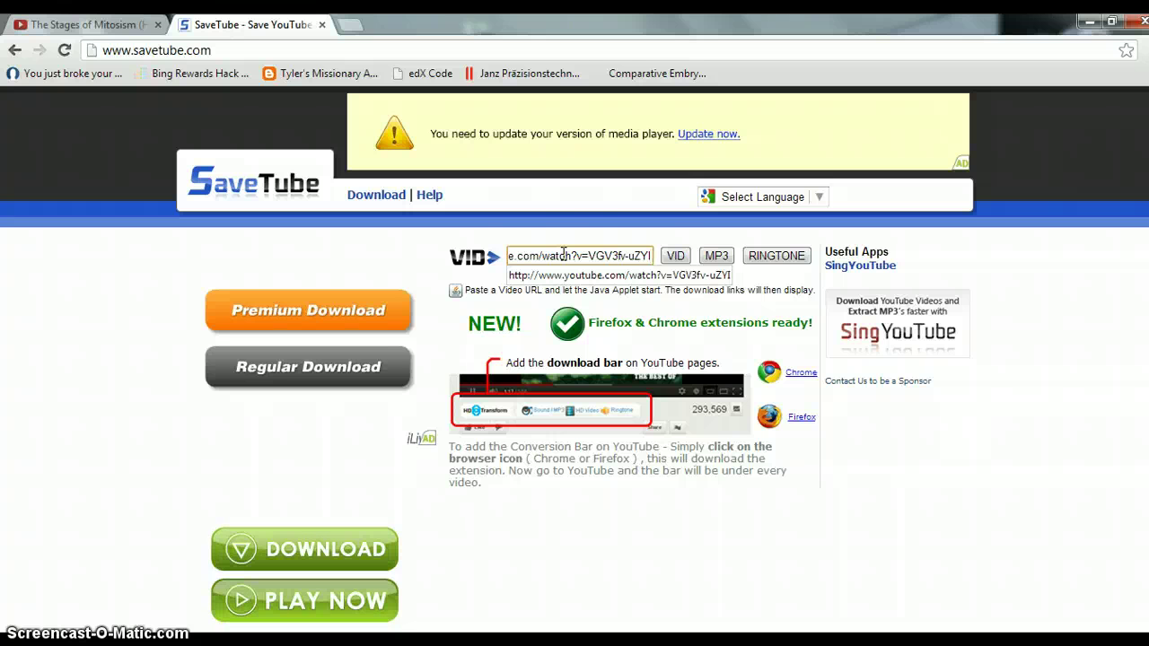
{"action": "left_click", "coordinate": [674, 258]}
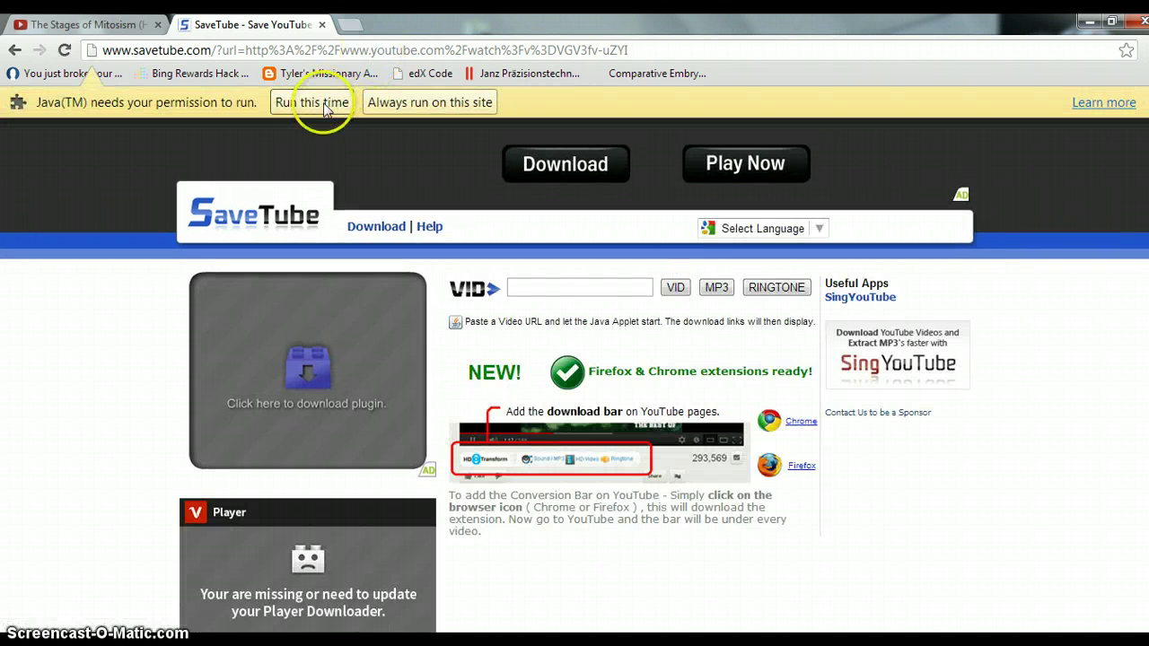
Allow Java to always run on the SaveTube site, accept the security risk and run the SaveTube application.
{"action": "left_click", "coordinate": [382, 102]}
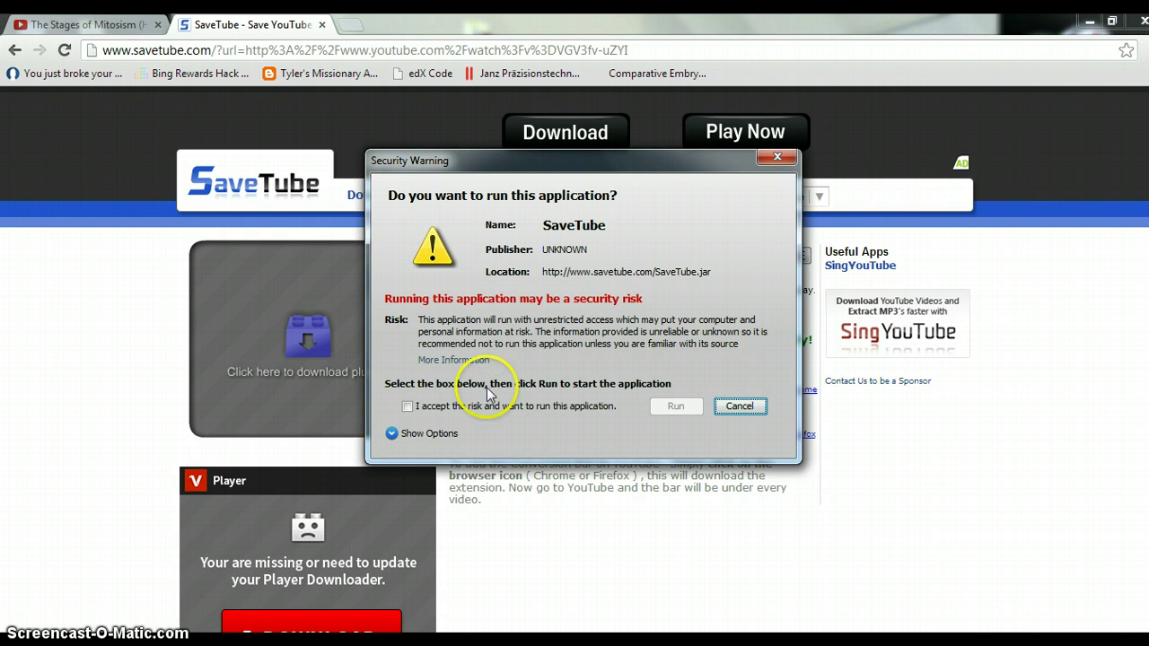
{"action": "left_click", "coordinate": [406, 407]}
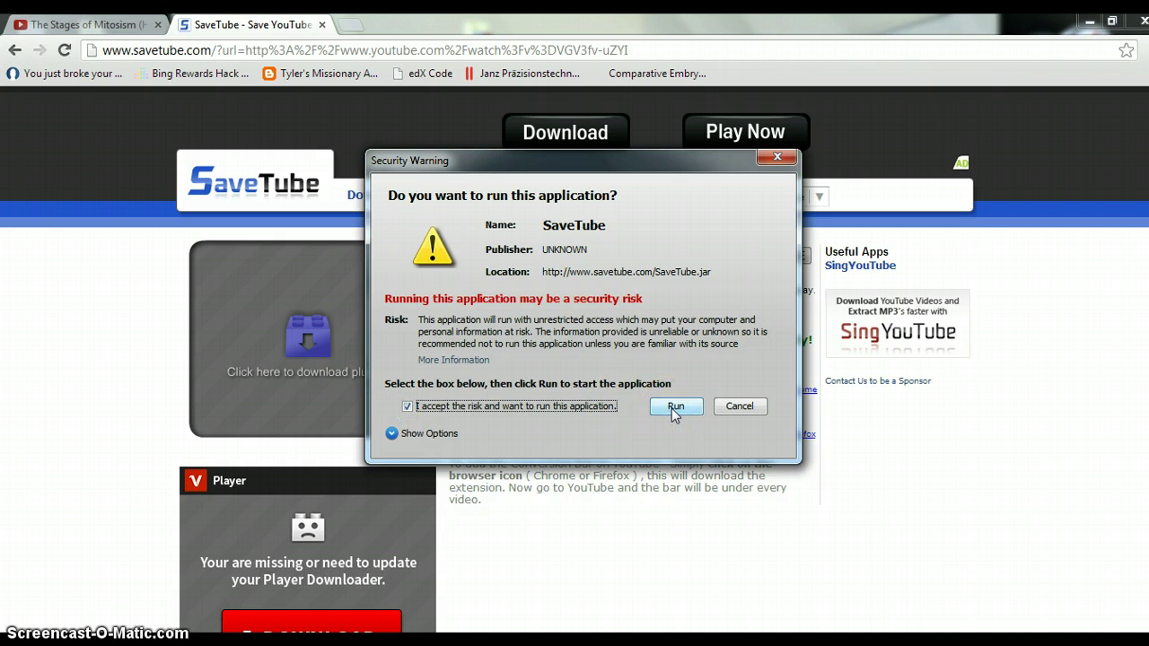
{"action": "left_click", "coordinate": [673, 408]}
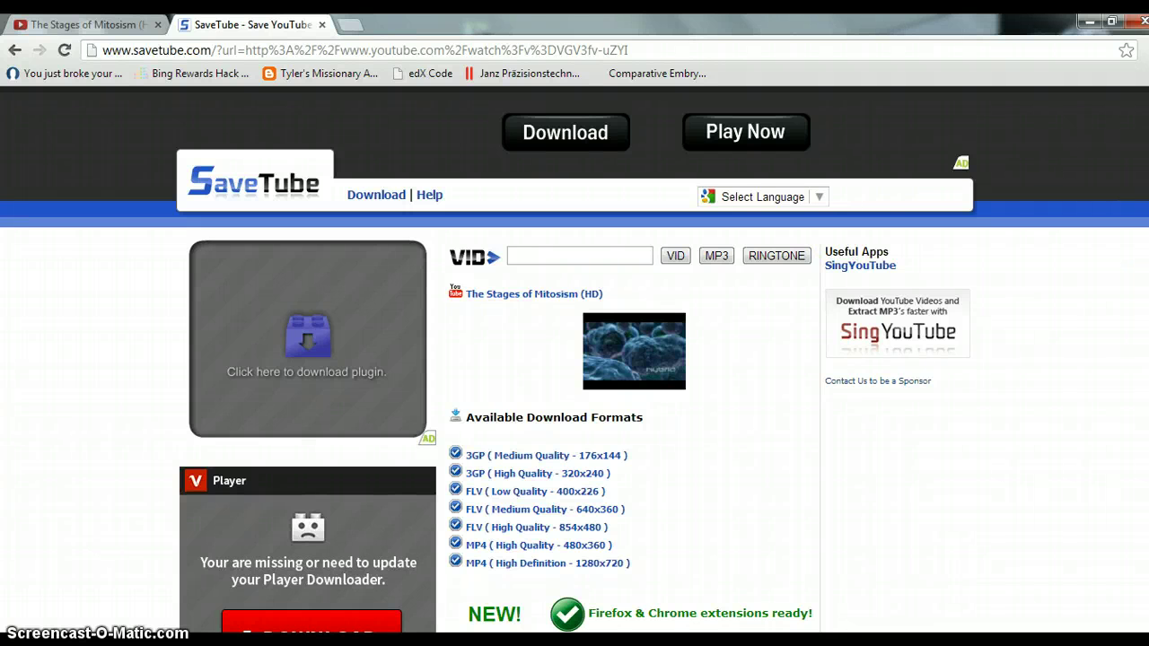
Download the video as MP4 (High Quality - 480x360) and show the downloaded file in its folder.
{"action": "scroll", "coordinate": [767, 99], "scroll_direction": "down", "scroll_amount": 3}
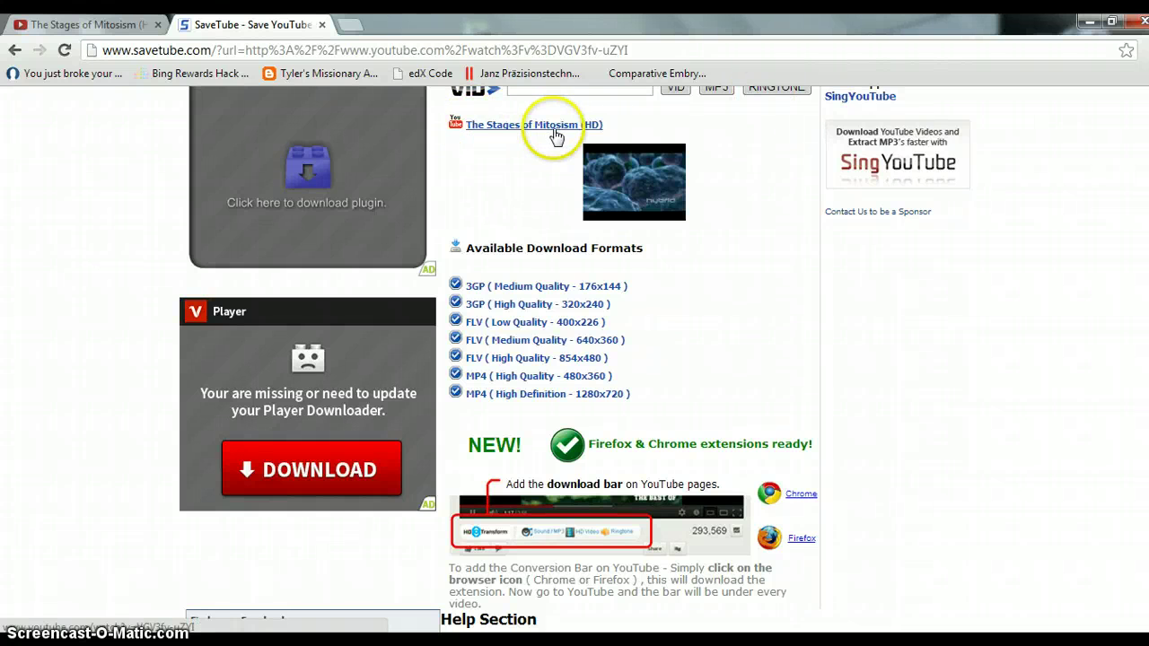
{"action": "left_click", "coordinate": [513, 382]}
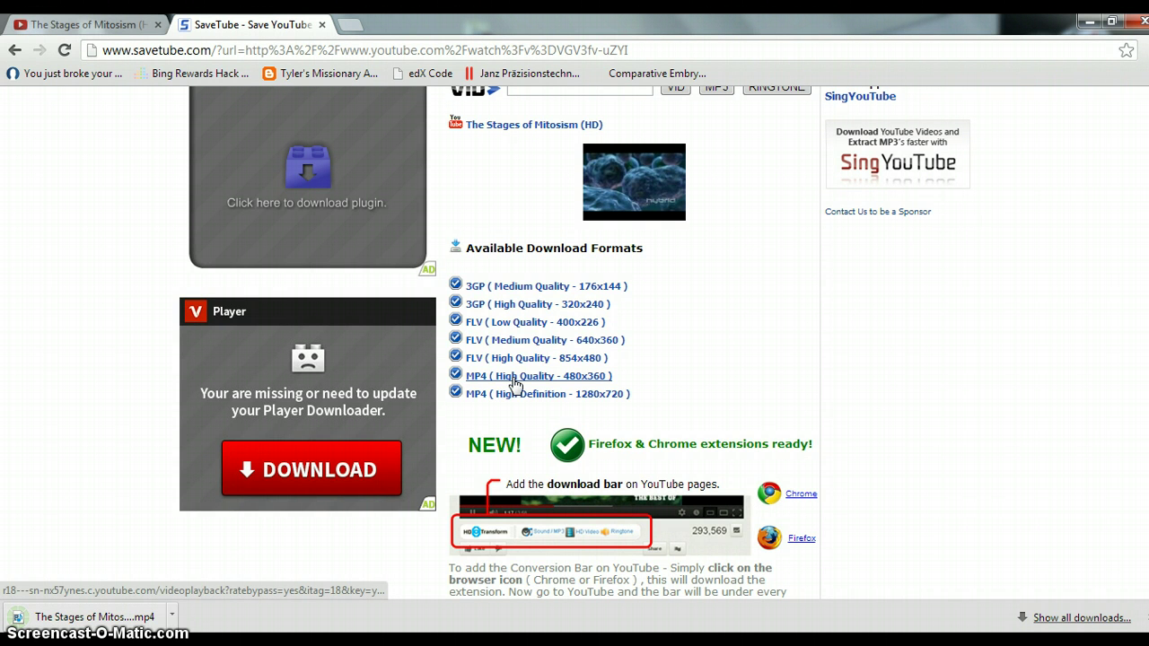
{"action": "left_click", "coordinate": [172, 618]}
{"action": "left_click", "coordinate": [255, 558]}
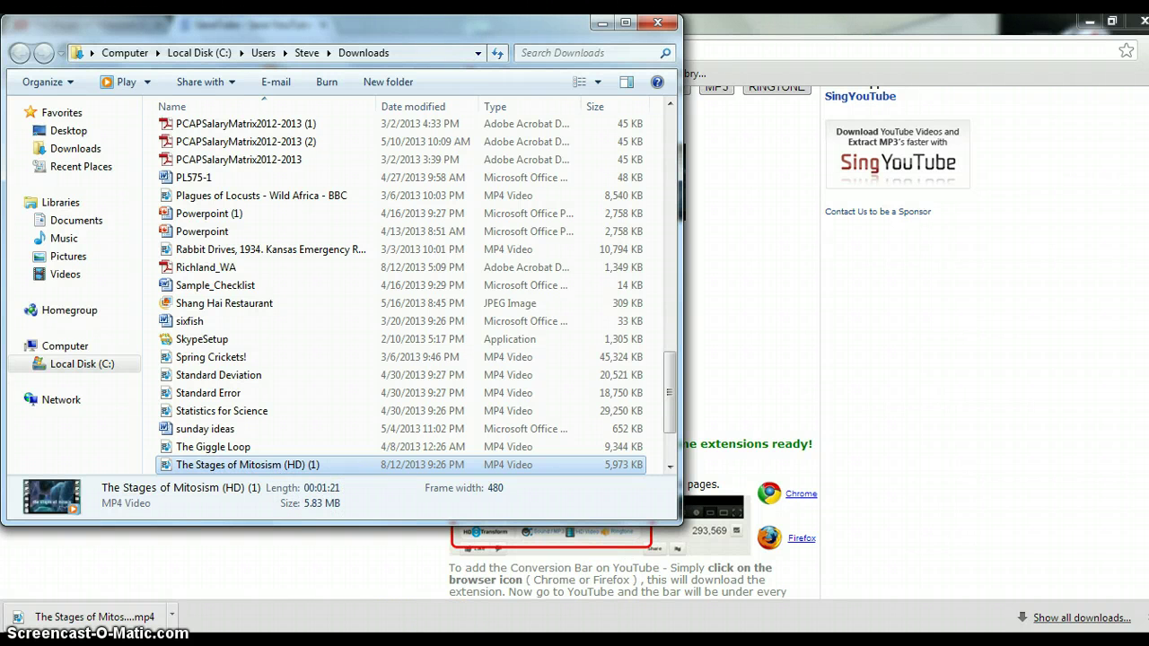
Switch to PowerPoint, insert the movie file "The Stages of Mitosism (HD)" on the Mitosis slide with automatic start, and preview the slide show.
{"action": "mouse_move", "coordinate": [475, 615]}
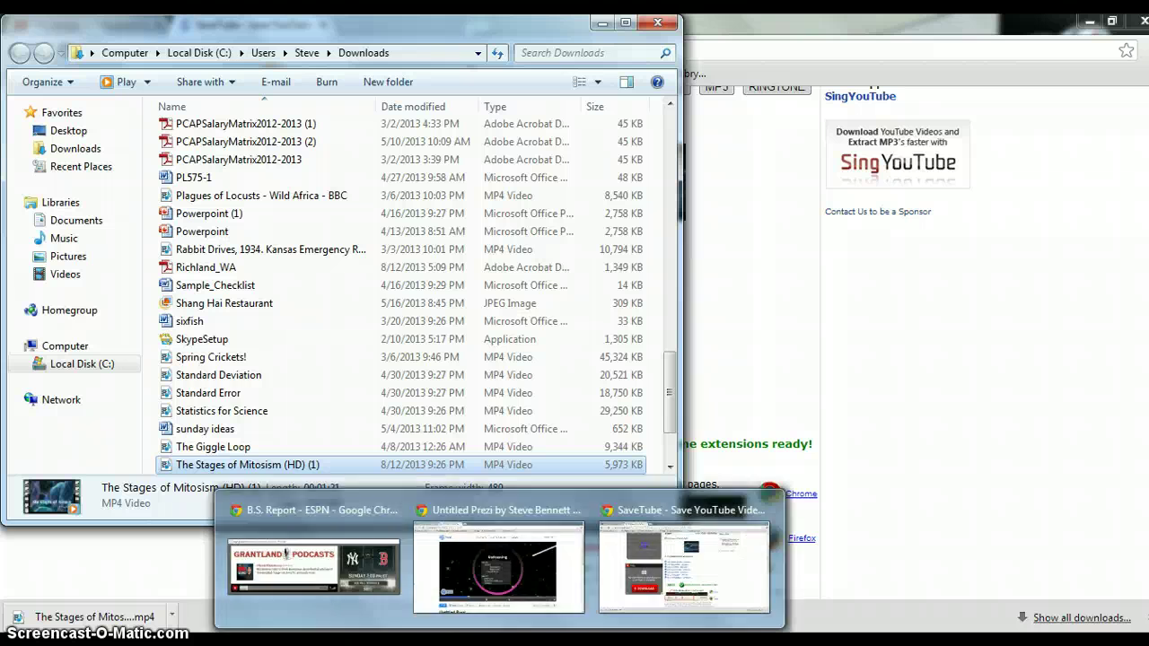
{"action": "left_click", "coordinate": [332, 516]}
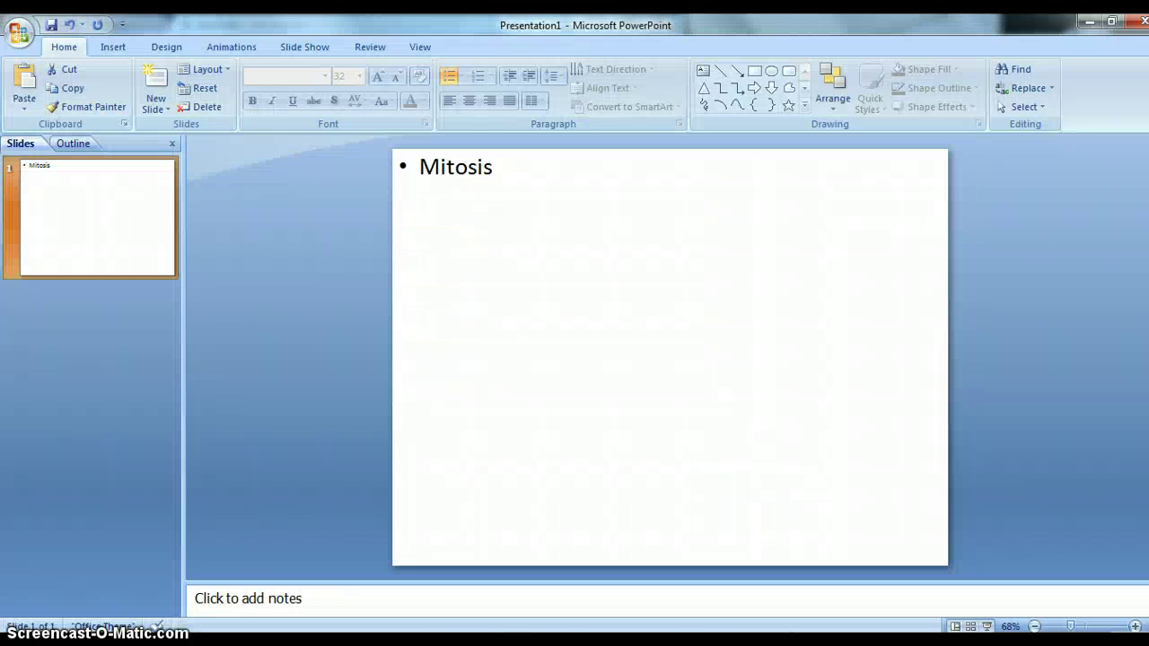
{"action": "left_click", "coordinate": [494, 196]}
{"action": "left_click", "coordinate": [128, 47]}
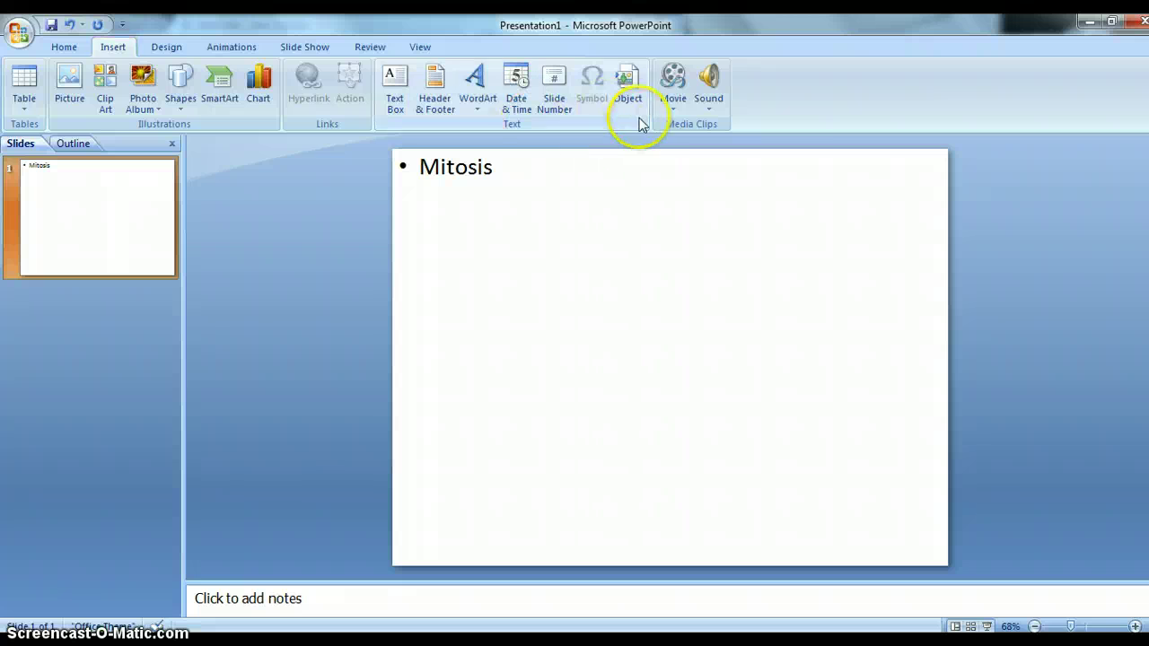
{"action": "left_click", "coordinate": [672, 104]}
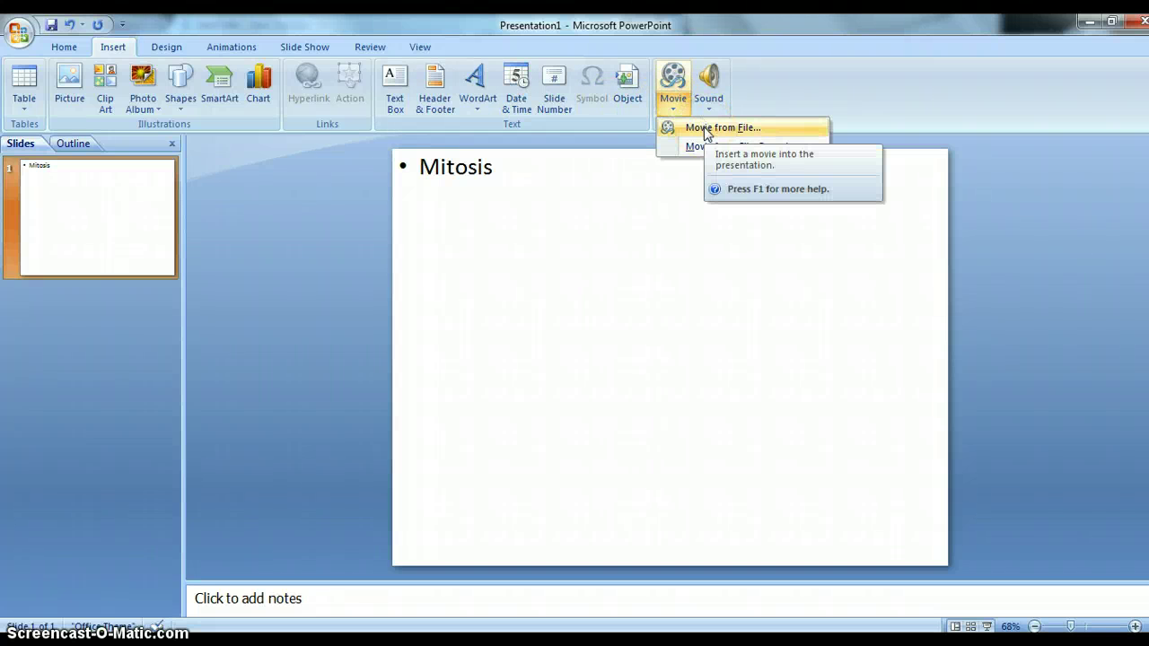
{"action": "left_click", "coordinate": [704, 127]}
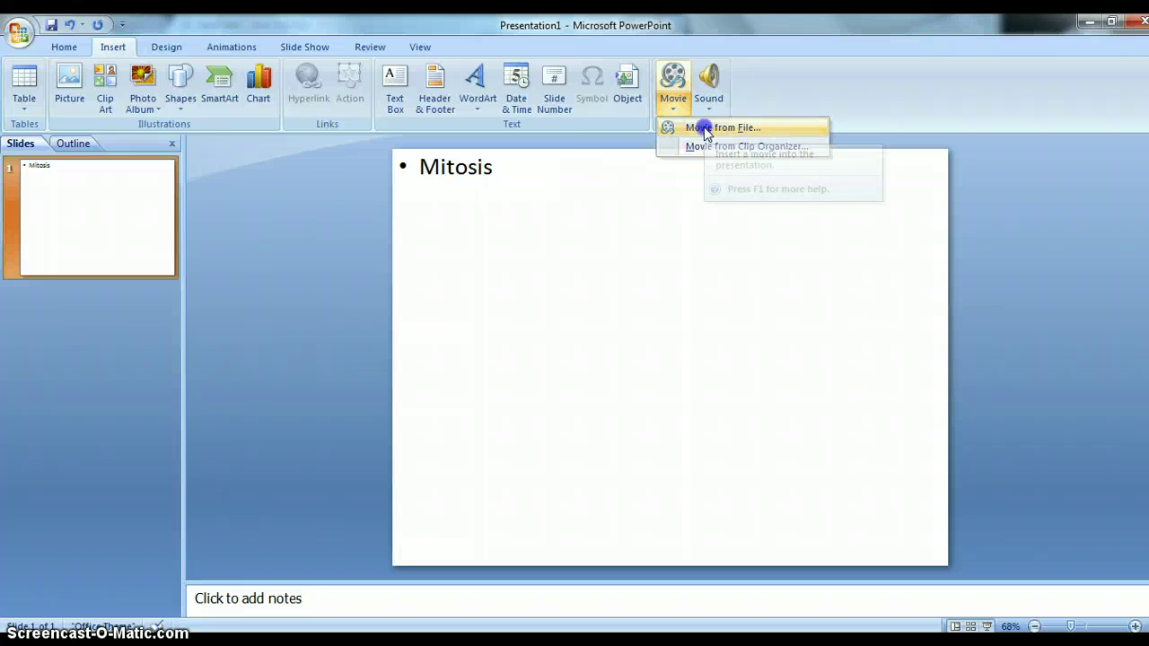
{"action": "scroll", "coordinate": [567, 322], "scroll_direction": "down", "scroll_amount": 2}
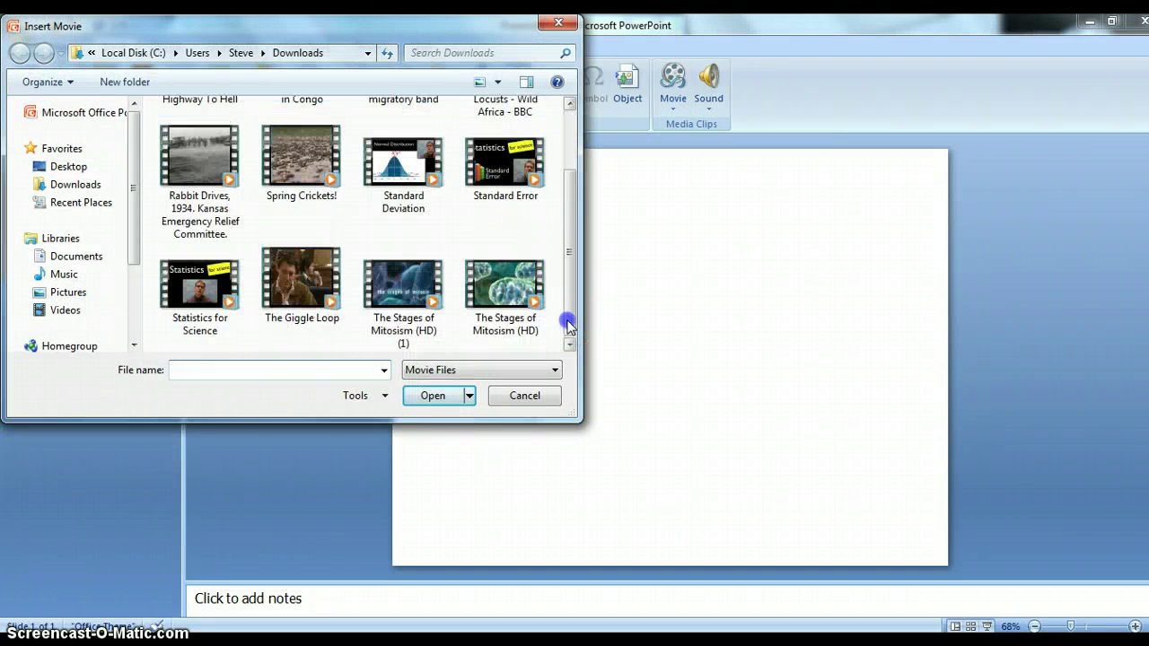
{"action": "double_click", "coordinate": [525, 301]}
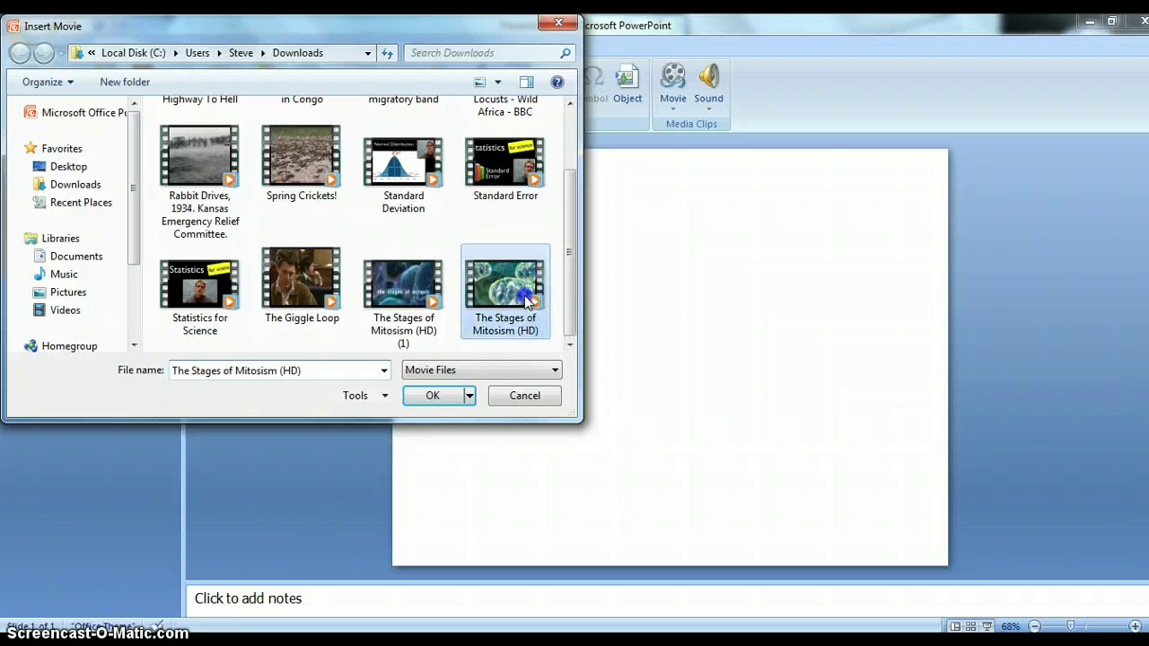
{"action": "left_click", "coordinate": [539, 398]}
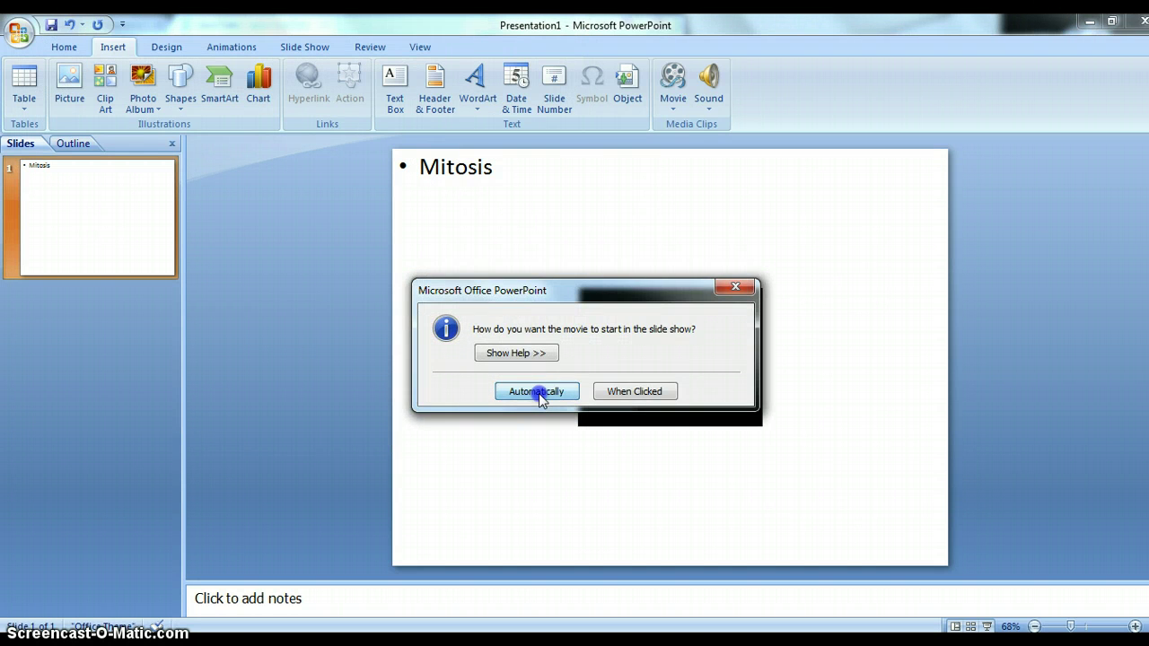
{"action": "left_click", "coordinate": [986, 626]}
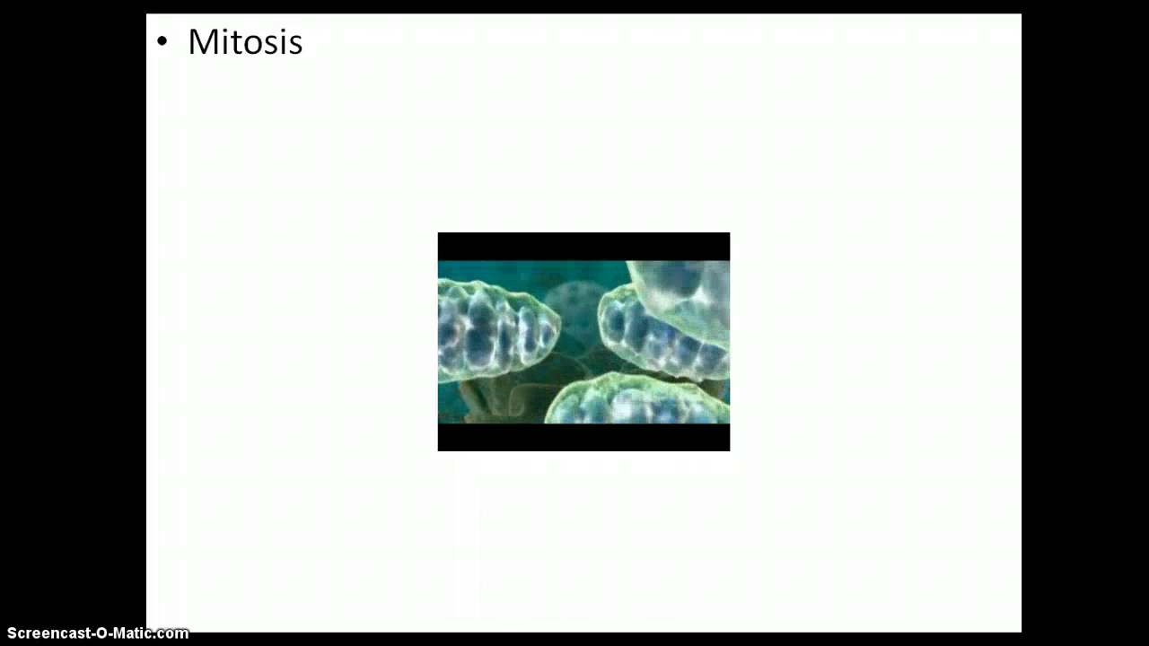
{"action": "key", "text": "Escape"}
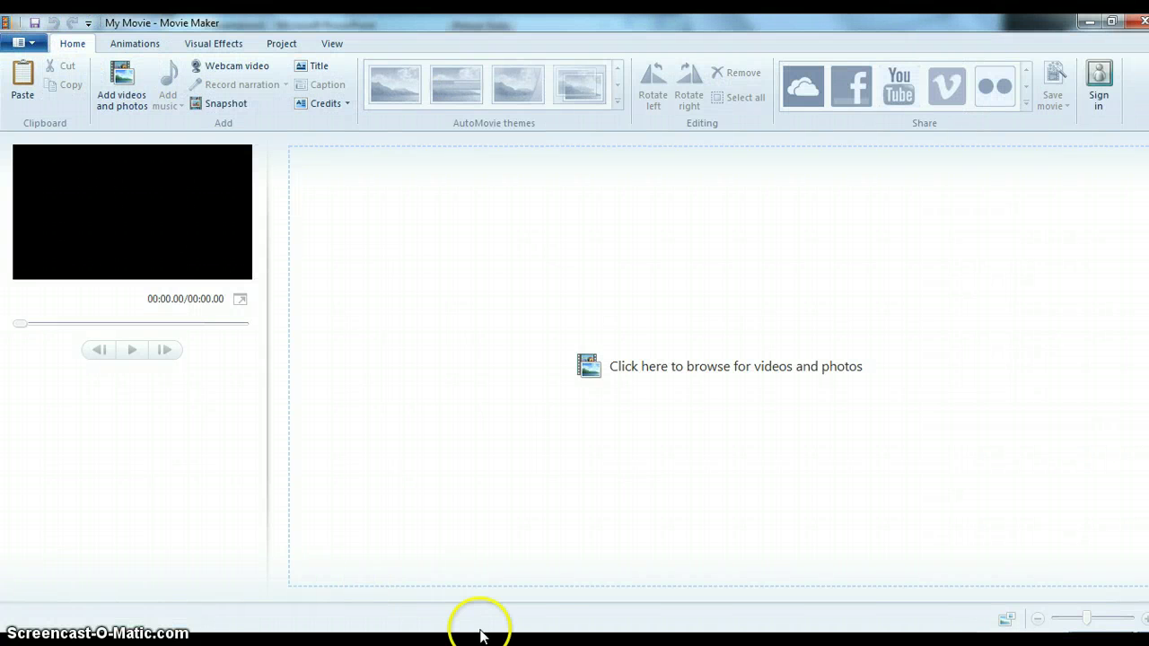
Add "The Stages of Mitosism (HD) (1)" from the Downloads folder to the empty Movie Maker project.
{"action": "mouse_move", "coordinate": [230, 584]}
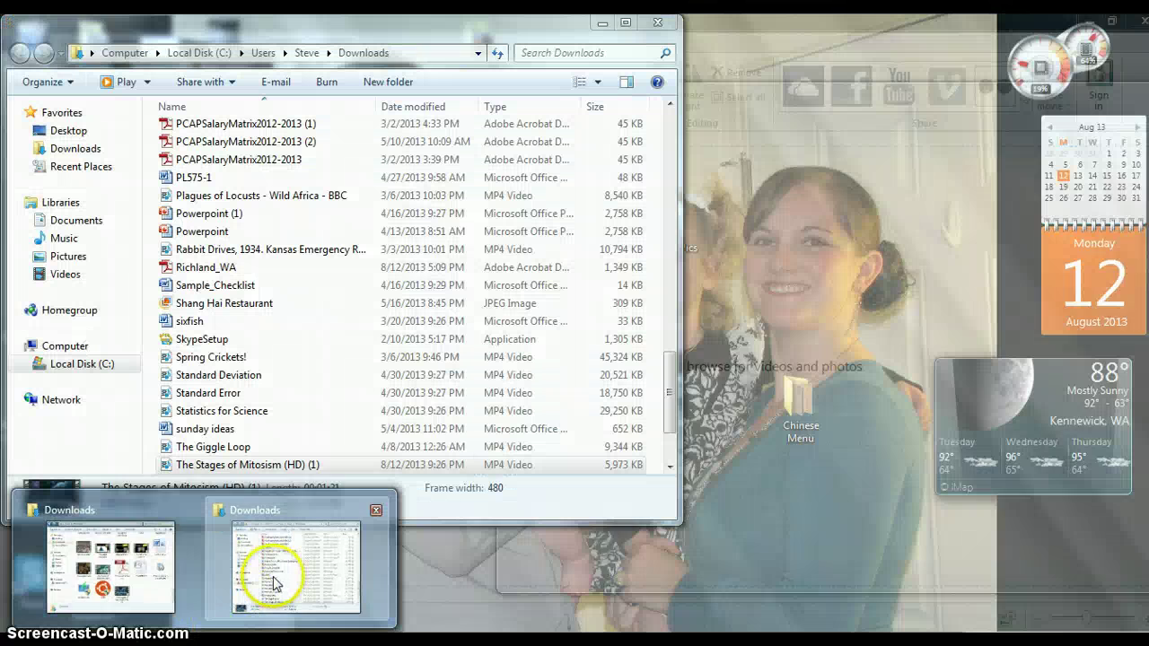
{"action": "left_click", "coordinate": [269, 584]}
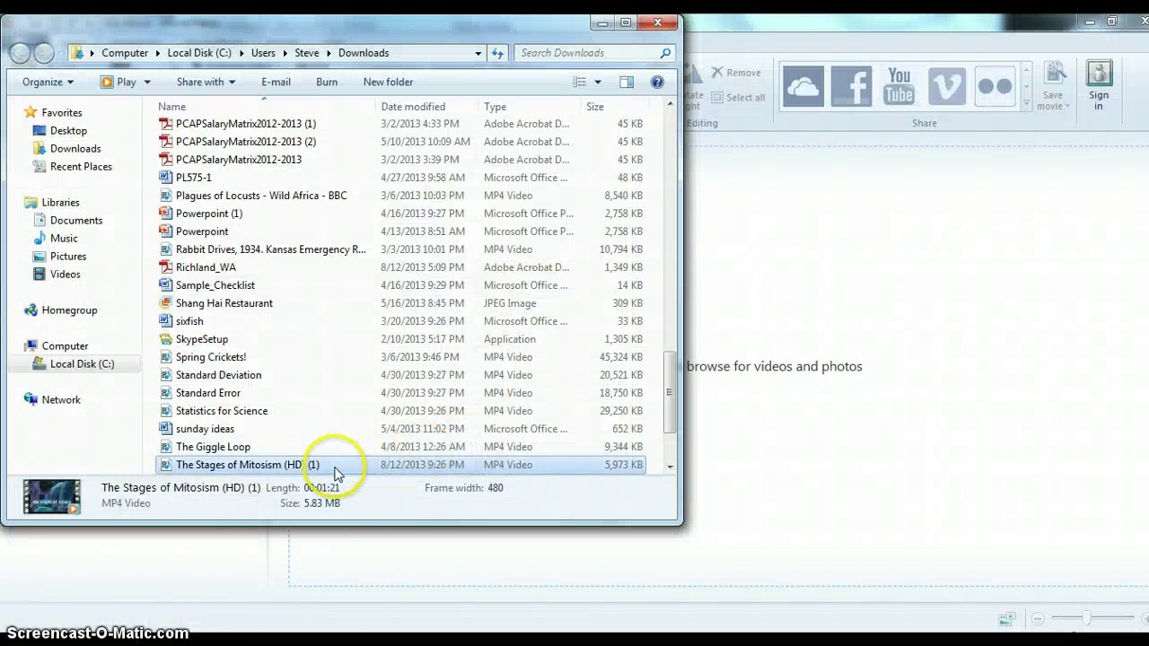
{"action": "left_click_drag", "start_coordinate": [333, 466], "coordinate": [931, 408]}
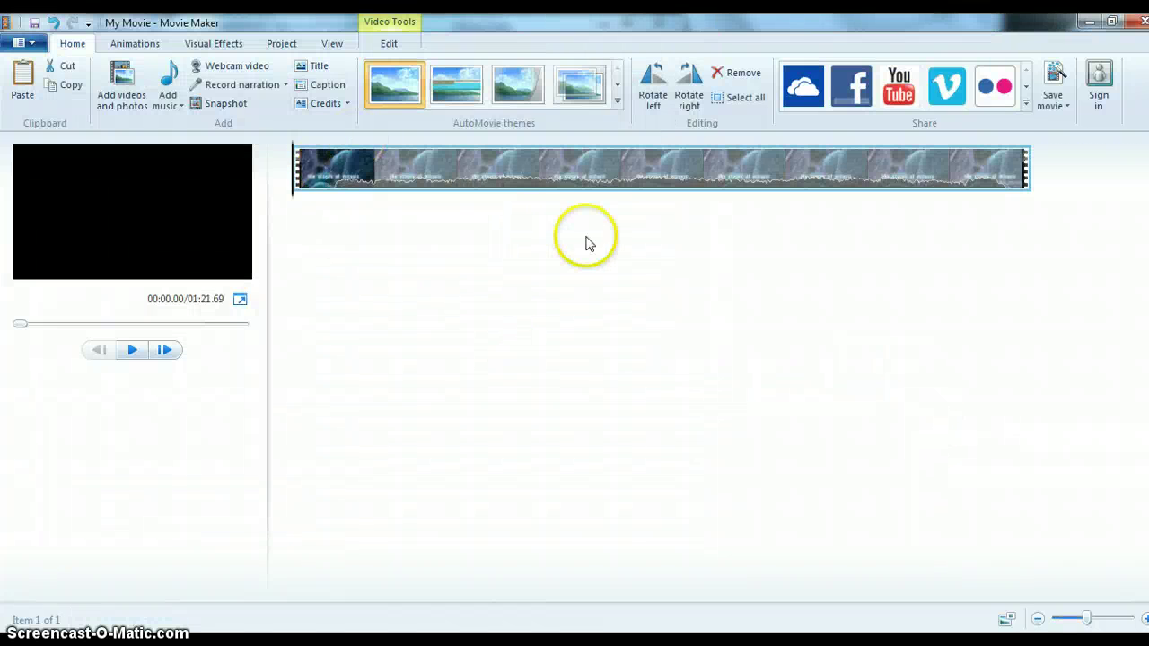
Split the mitosis clip at about 00:27.26 and again at about 00:36.34.
{"action": "left_click", "coordinate": [538, 180]}
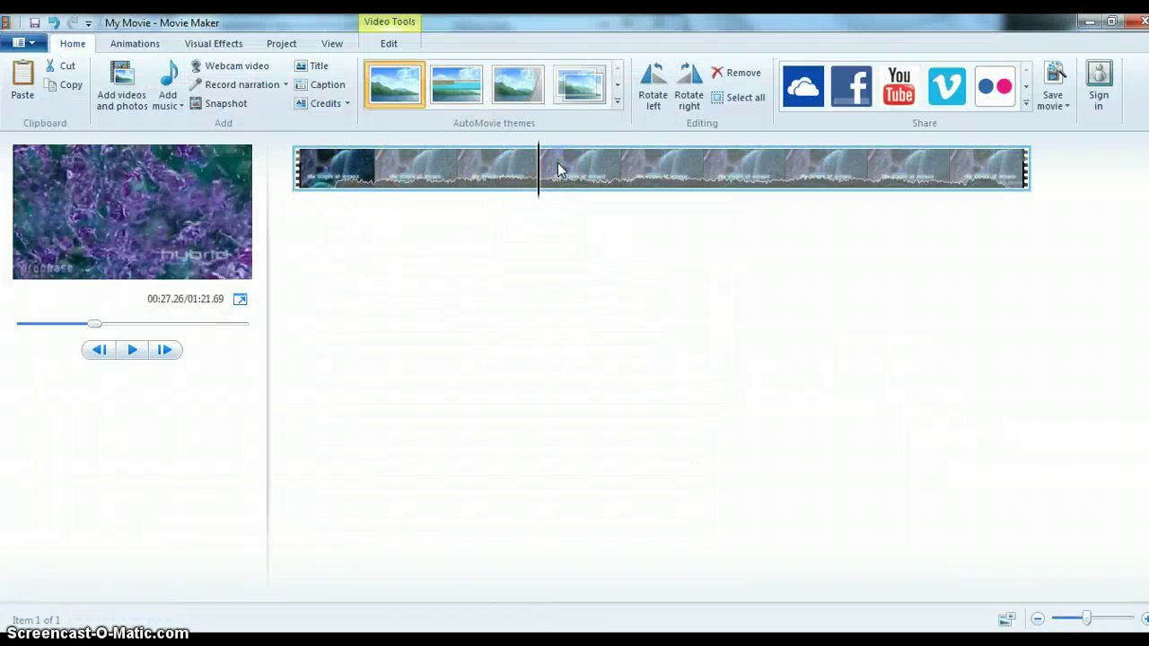
{"action": "left_click", "coordinate": [388, 43]}
{"action": "left_click", "coordinate": [389, 79]}
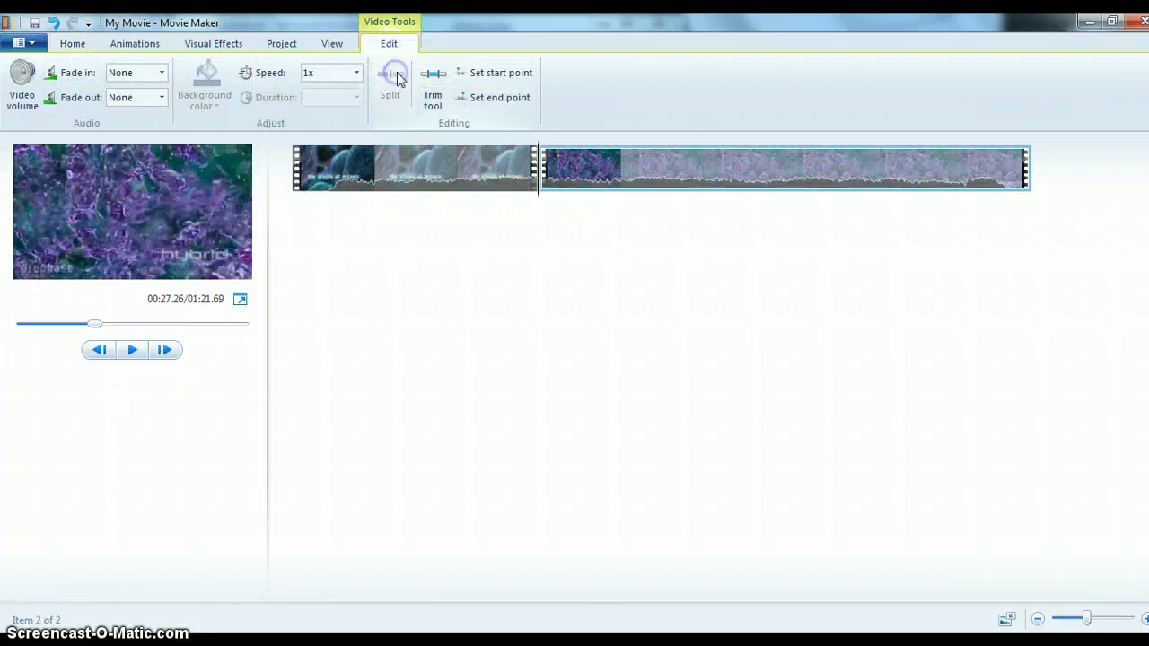
{"action": "left_click", "coordinate": [668, 170]}
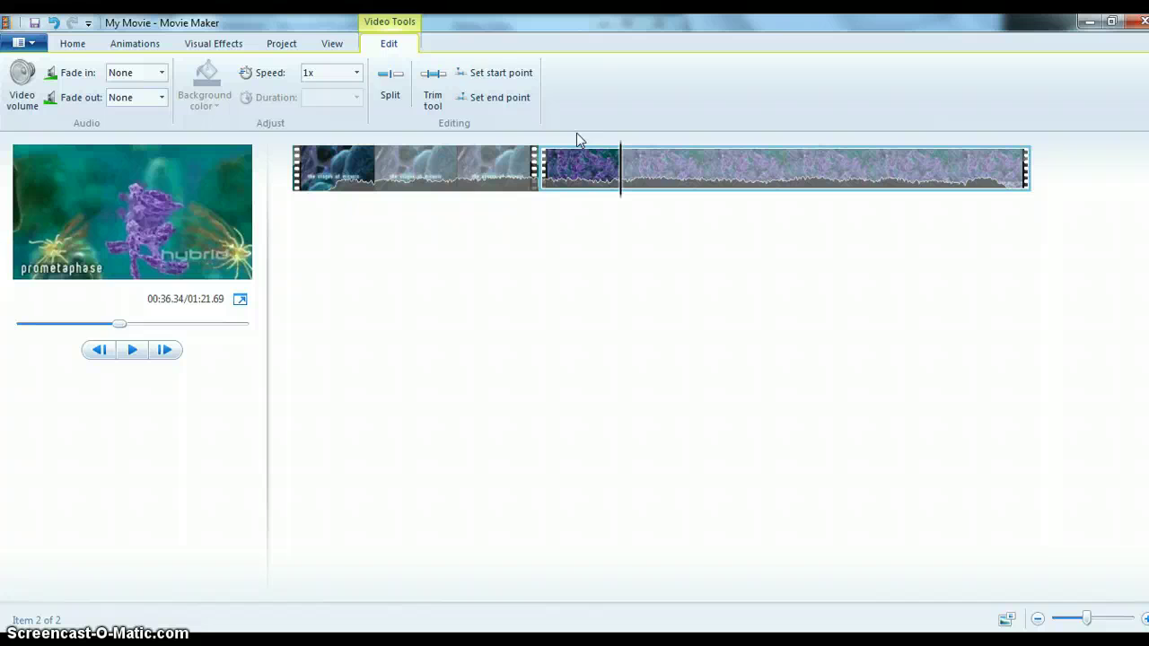
{"action": "left_click", "coordinate": [390, 79]}
Delete the short middle segment between the two split points on the timeline.
{"action": "left_click", "coordinate": [548, 206]}
{"action": "left_click", "coordinate": [581, 174]}
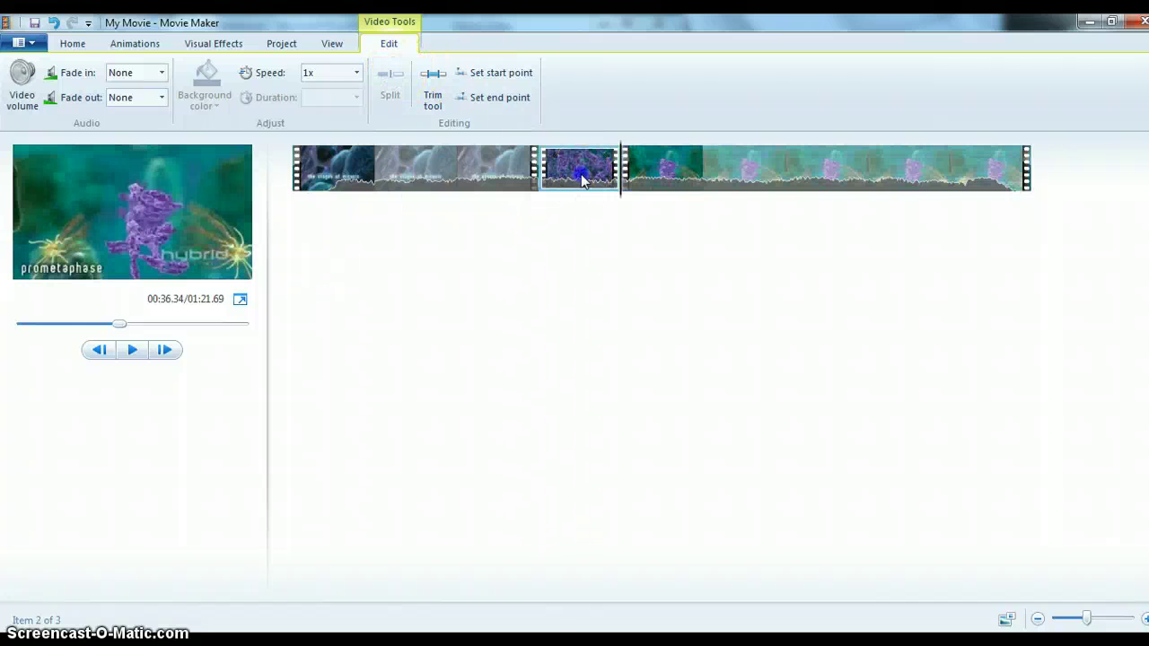
{"action": "key", "text": "Delete"}
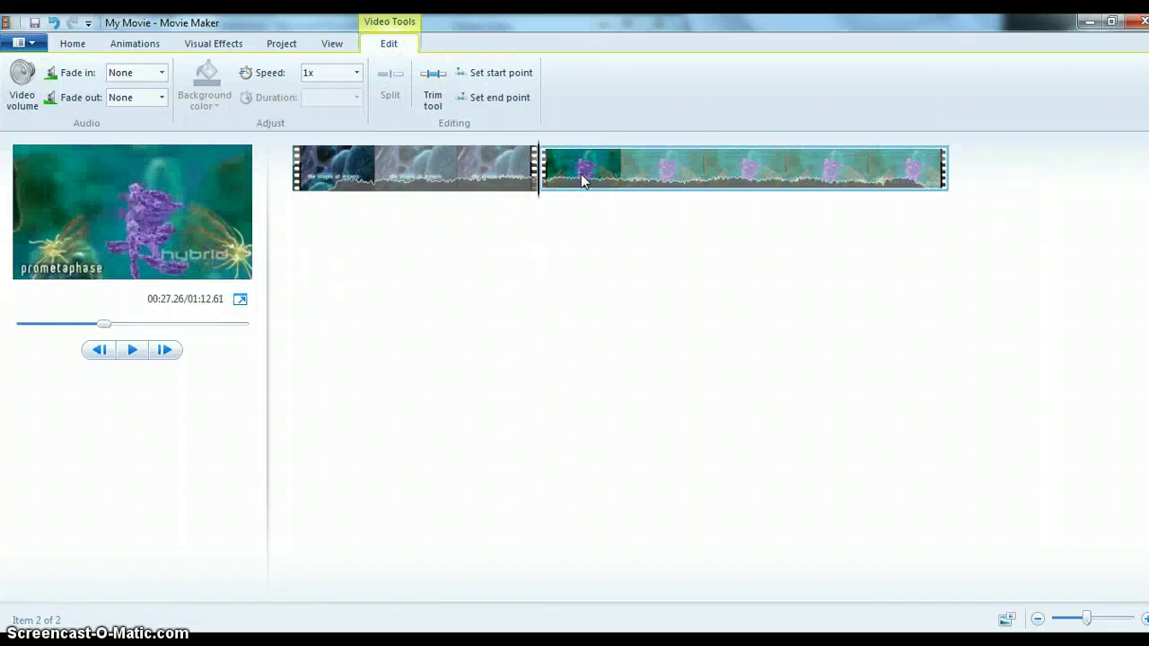